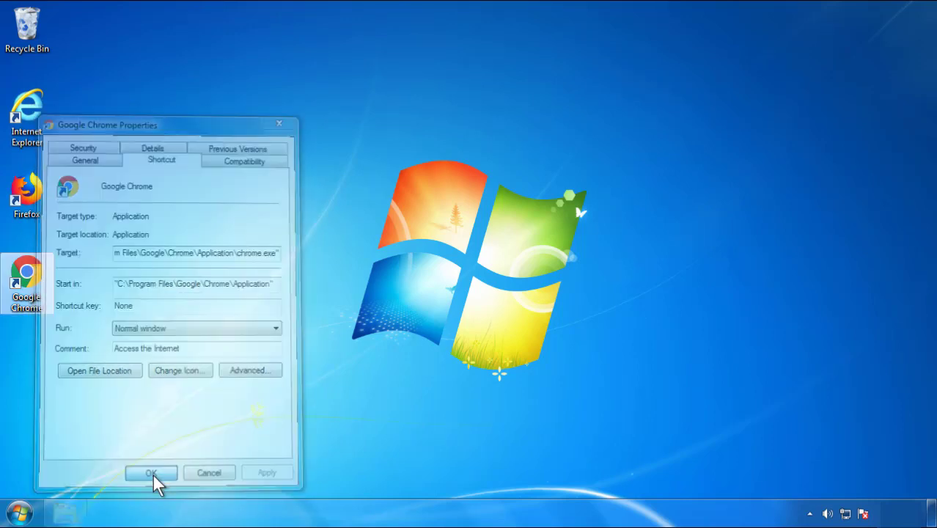
Close the Google Chrome shortcut's properties and bring up the Start menu.
{"action": "left_click", "coordinate": [20, 514]}
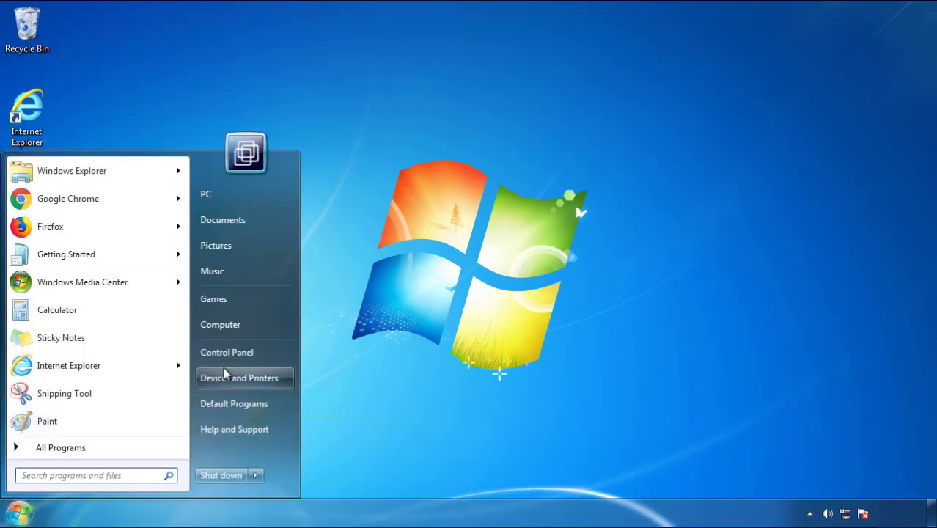
List installed programs in Control Panel sorted by Installed On, newest first.
{"action": "left_click", "coordinate": [234, 343]}
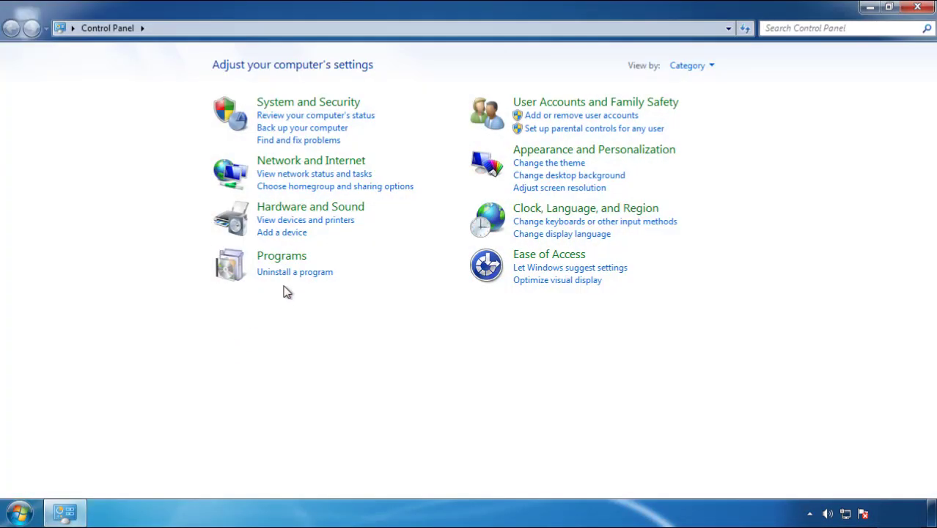
{"action": "left_click", "coordinate": [293, 273]}
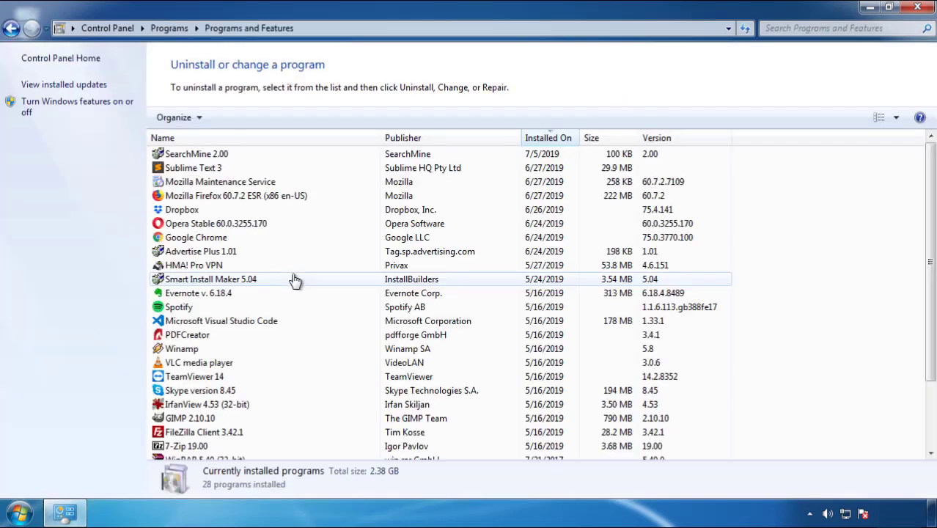
{"action": "left_click", "coordinate": [549, 139]}
{"action": "left_click", "coordinate": [544, 142]}
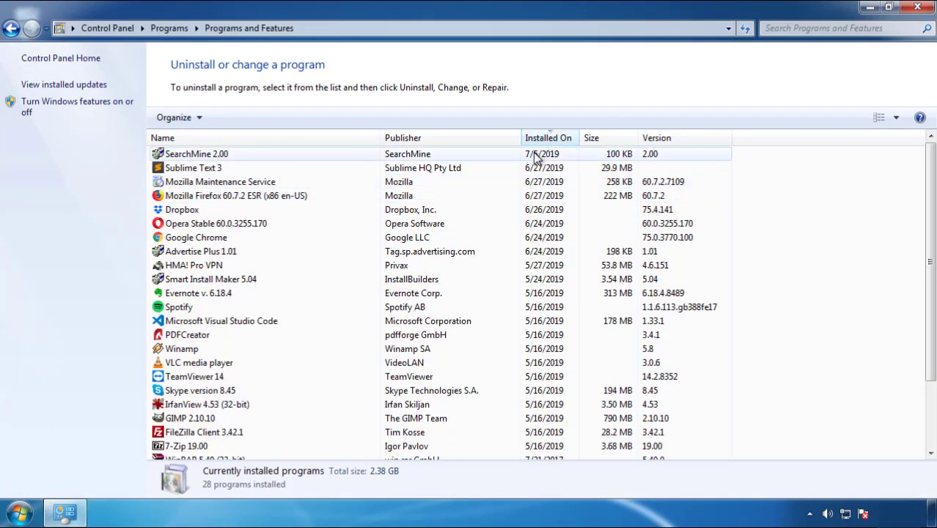
Uninstall SearchMine 2.00 and close Programs and Features.
{"action": "left_click", "coordinate": [196, 155]}
{"action": "left_click", "coordinate": [233, 118]}
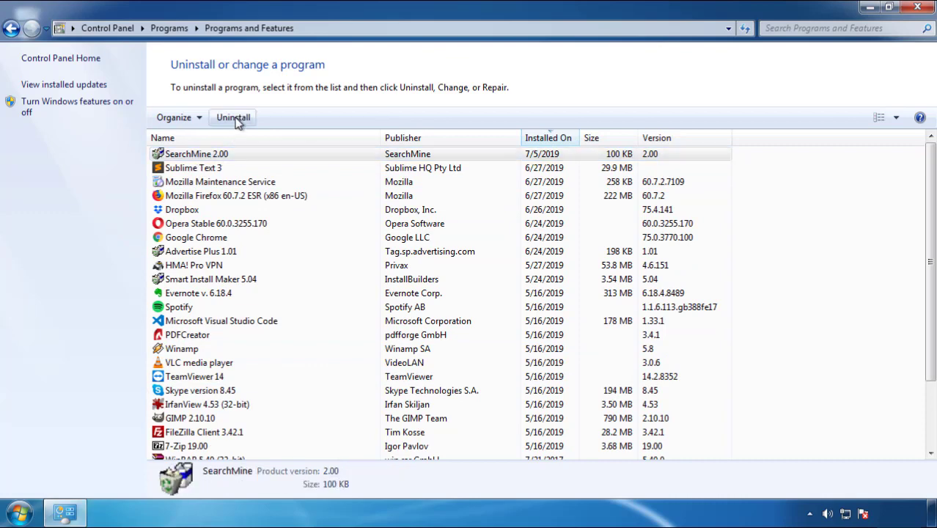
{"action": "left_click", "coordinate": [543, 388]}
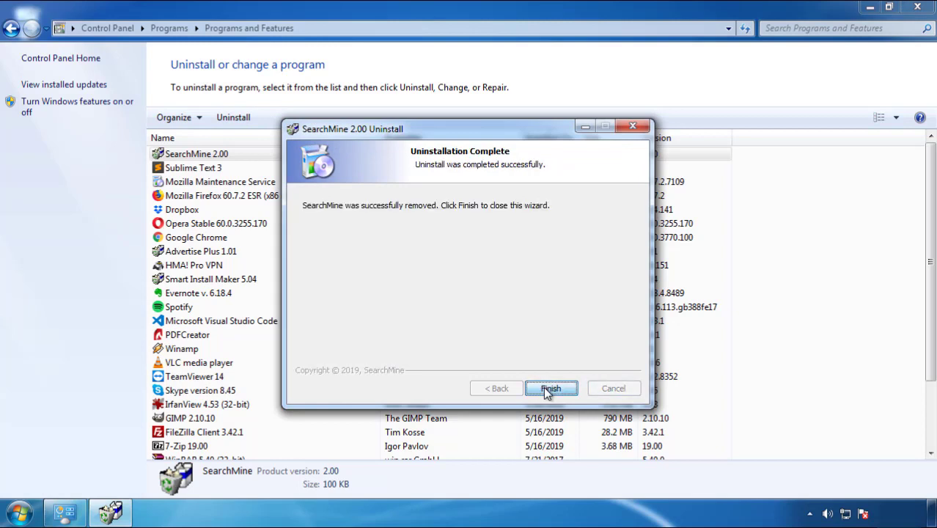
{"action": "left_click", "coordinate": [546, 388]}
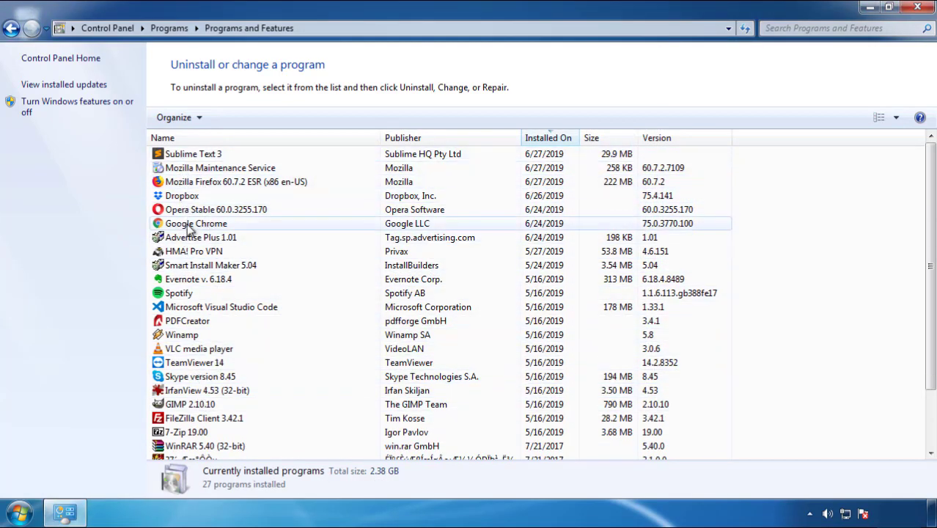
{"action": "left_click", "coordinate": [918, 9]}
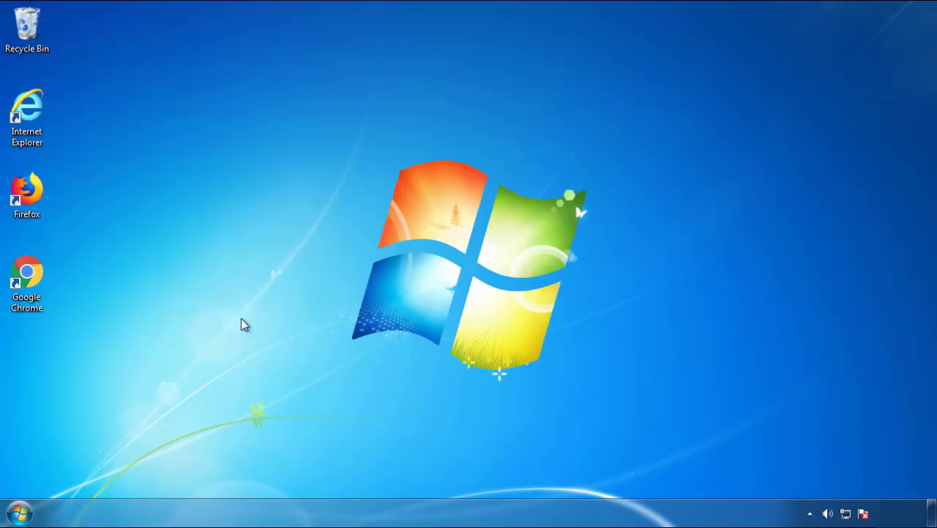
Restart the PC and choose Safe Mode from the F8 boot menu.
{"action": "left_click", "coordinate": [17, 515]}
{"action": "mouse_move", "coordinate": [255, 476]}
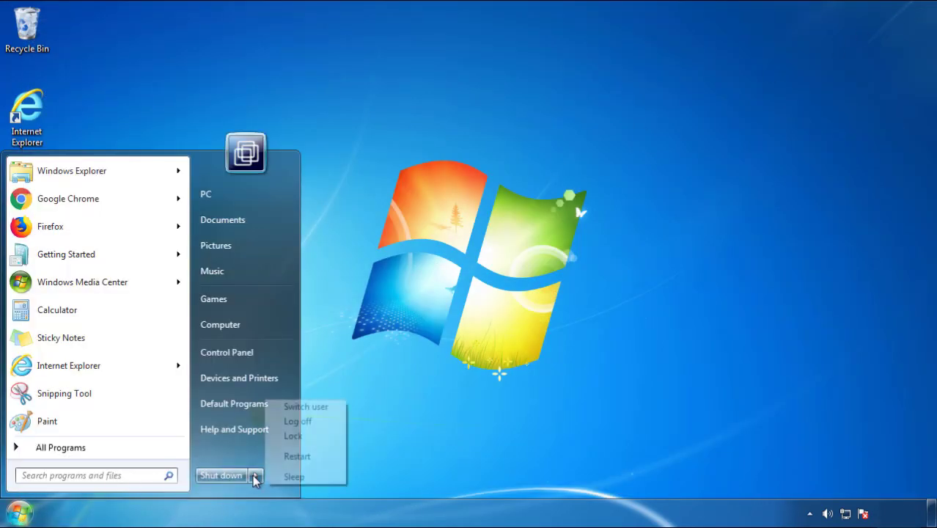
{"action": "left_click", "coordinate": [487, 399]}
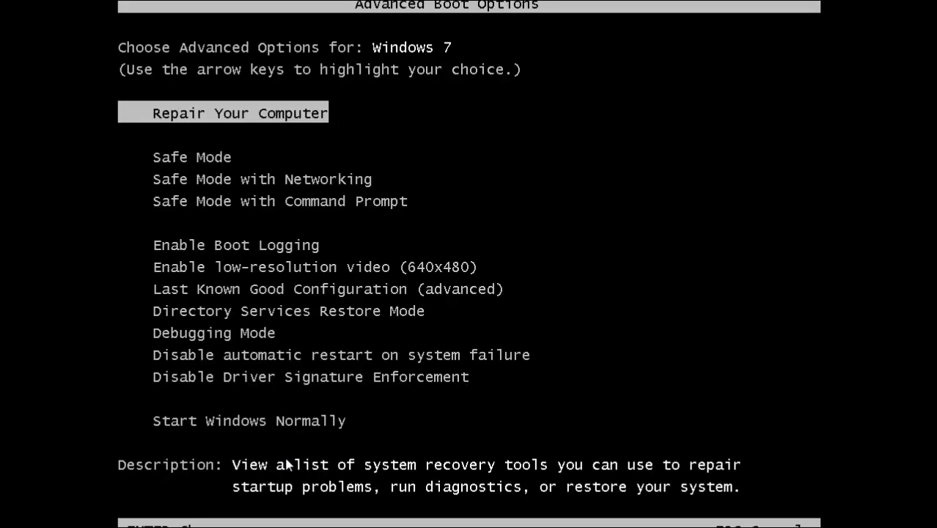
{"action": "key", "text": "Down"}
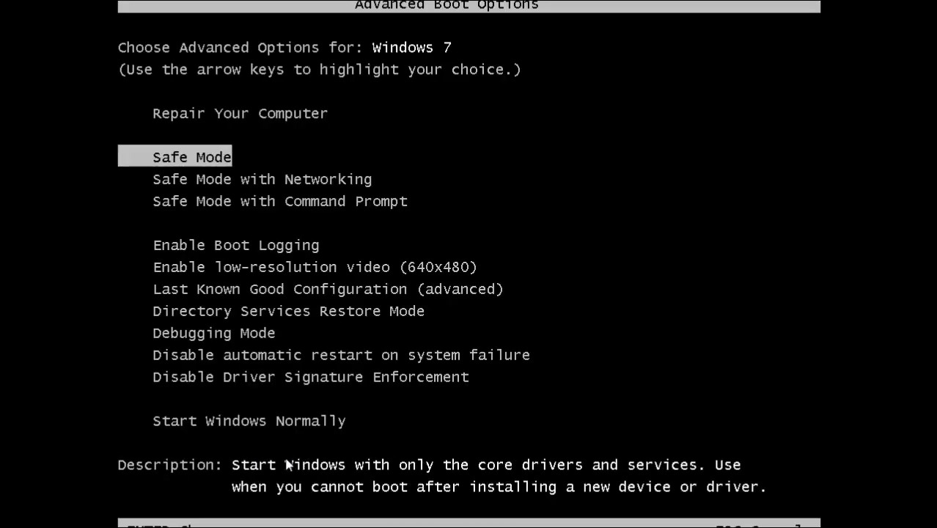
{"action": "key", "text": "Return"}
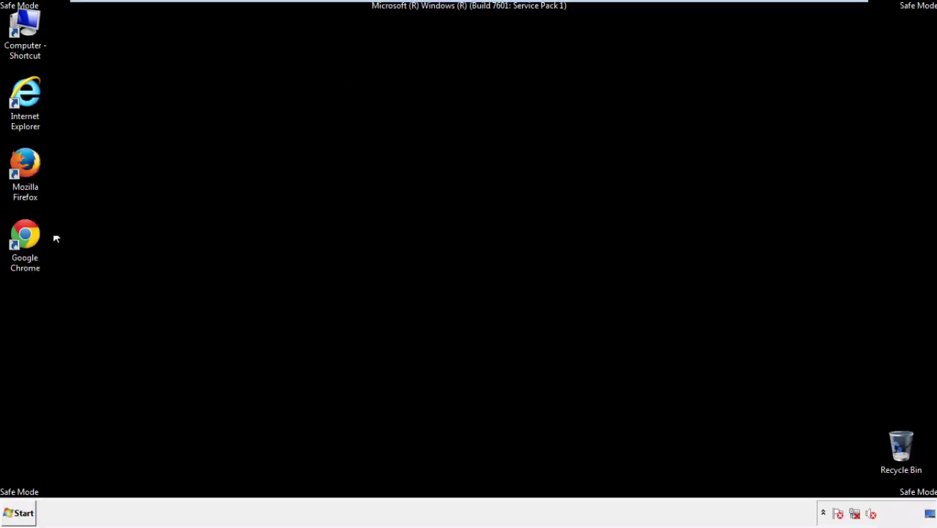
Launch Firefox, decline the default-browser prompt, and show the Menu Bar.
{"action": "double_click", "coordinate": [33, 170]}
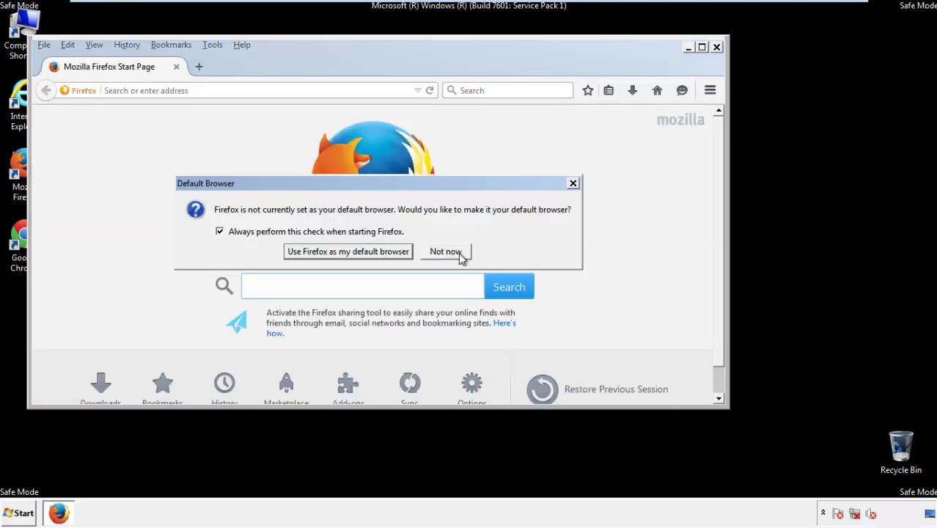
{"action": "left_click", "coordinate": [457, 251]}
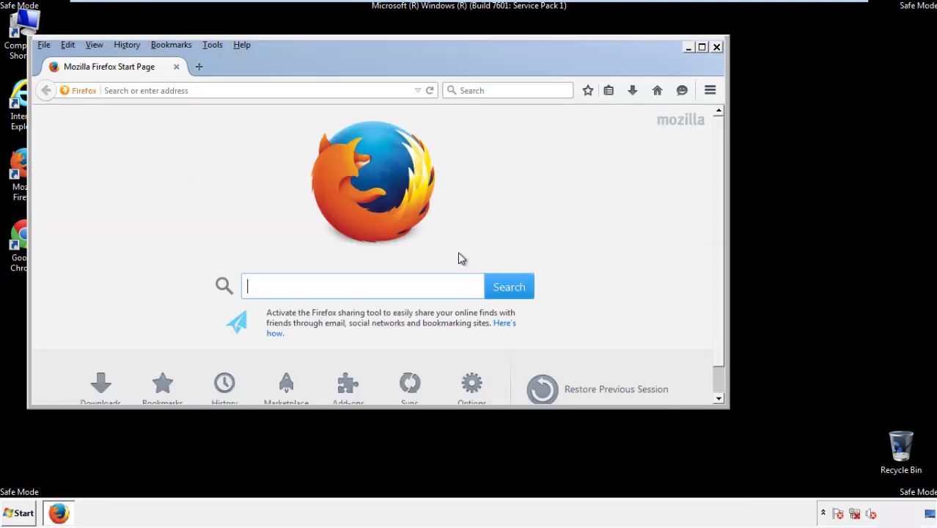
{"action": "right_click", "coordinate": [288, 65]}
{"action": "left_click", "coordinate": [315, 111]}
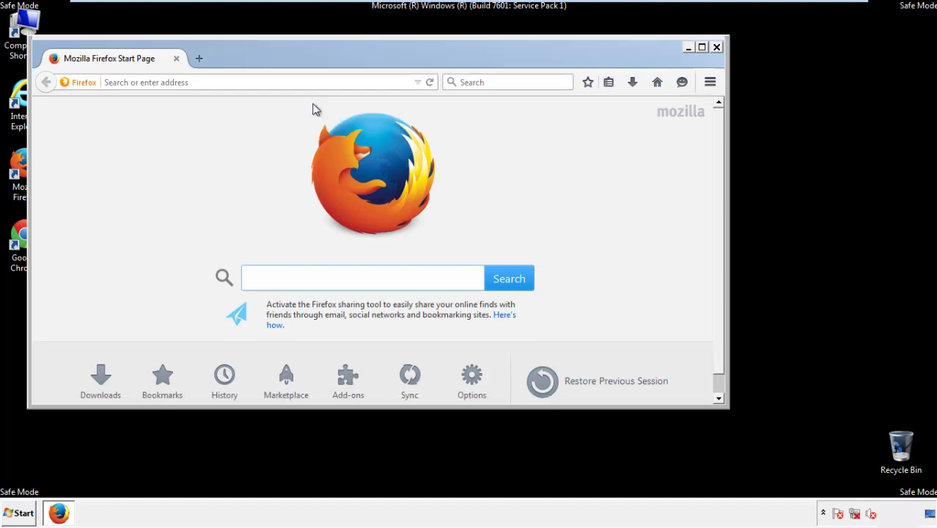
{"action": "right_click", "coordinate": [294, 60]}
{"action": "left_click", "coordinate": [307, 113]}
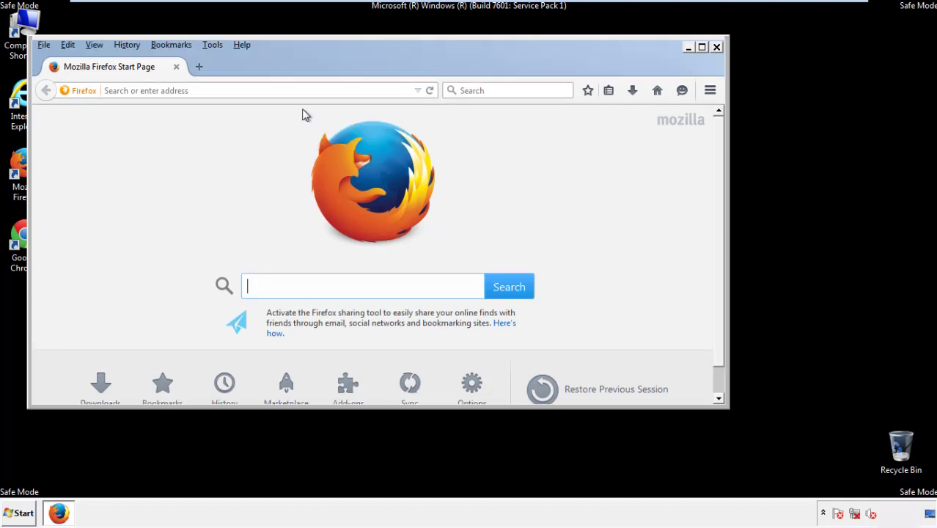
Clear all Firefox history for range Everything, including offline website data and site preferences.
{"action": "left_click", "coordinate": [132, 47]}
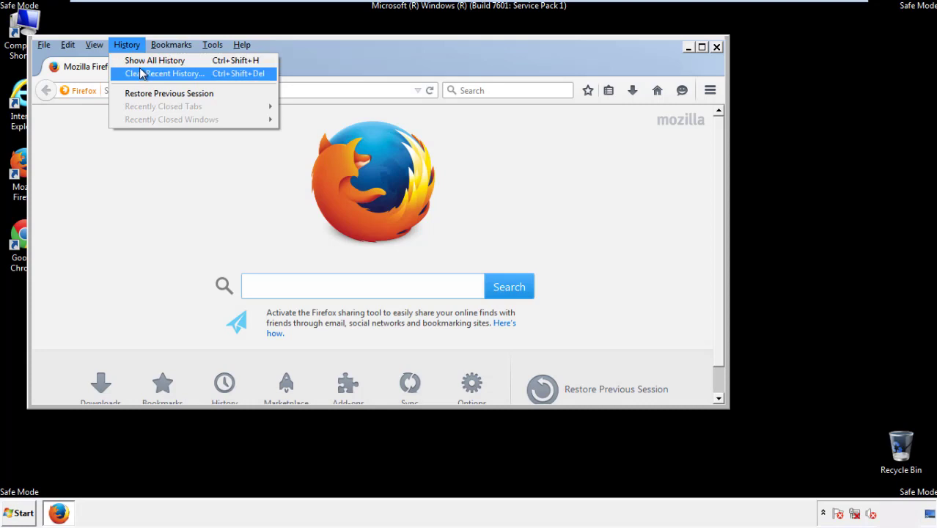
{"action": "left_click", "coordinate": [143, 74]}
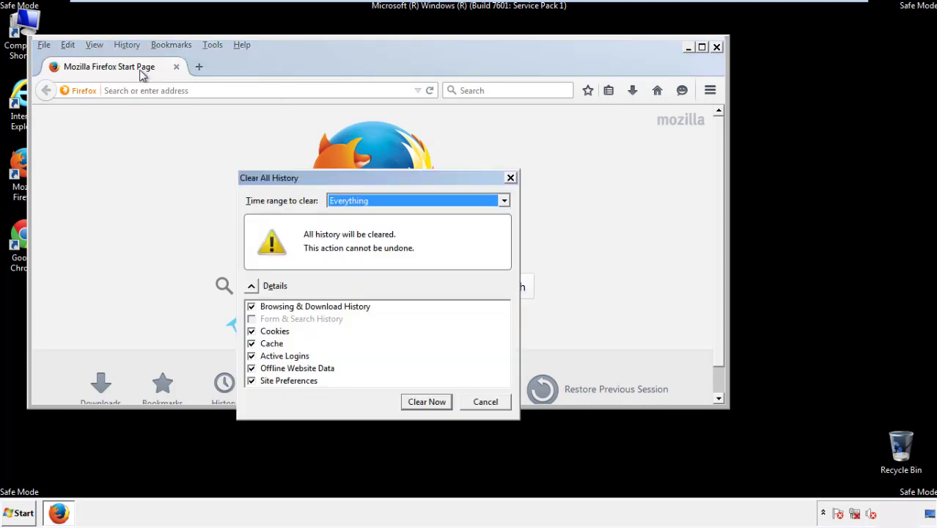
{"action": "left_click", "coordinate": [348, 201]}
{"action": "left_click", "coordinate": [351, 275]}
{"action": "left_click", "coordinate": [251, 368]}
{"action": "left_click", "coordinate": [251, 368]}
{"action": "left_click", "coordinate": [251, 381]}
{"action": "left_click", "coordinate": [251, 381]}
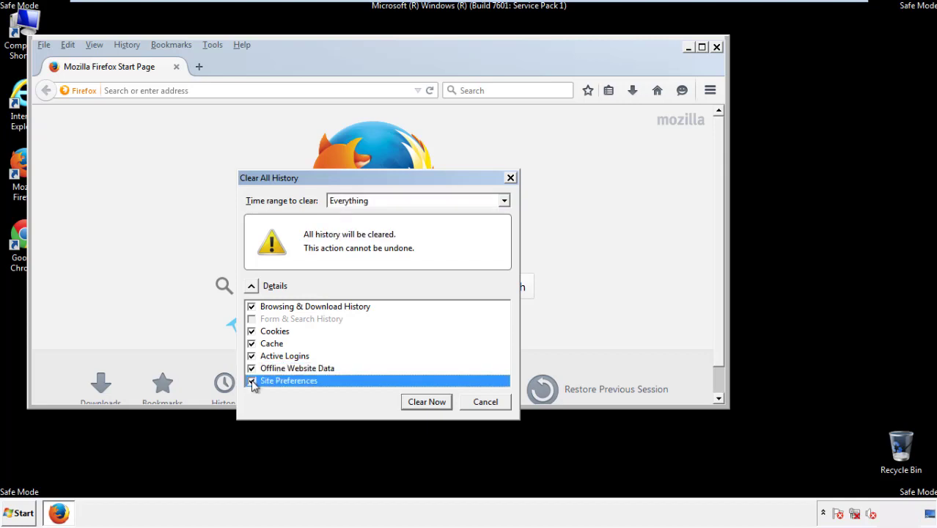
{"action": "left_click", "coordinate": [426, 401]}
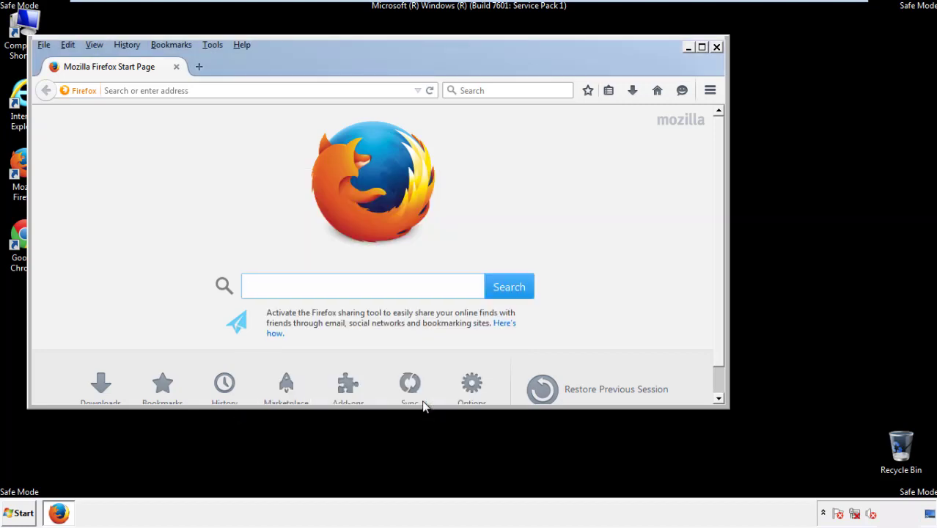
Refresh Firefox to its default settings from the Troubleshooting Information page.
{"action": "left_click", "coordinate": [241, 45]}
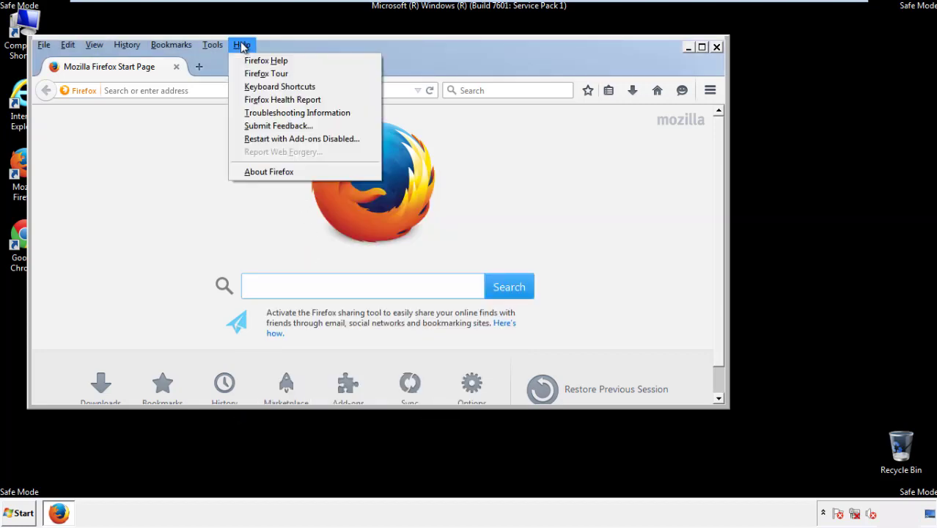
{"action": "left_click", "coordinate": [271, 113]}
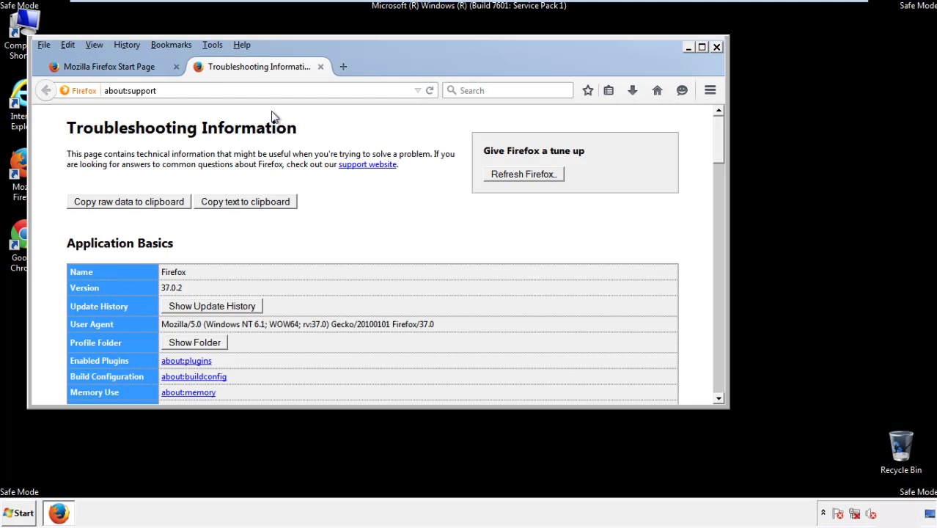
{"action": "left_click", "coordinate": [543, 176]}
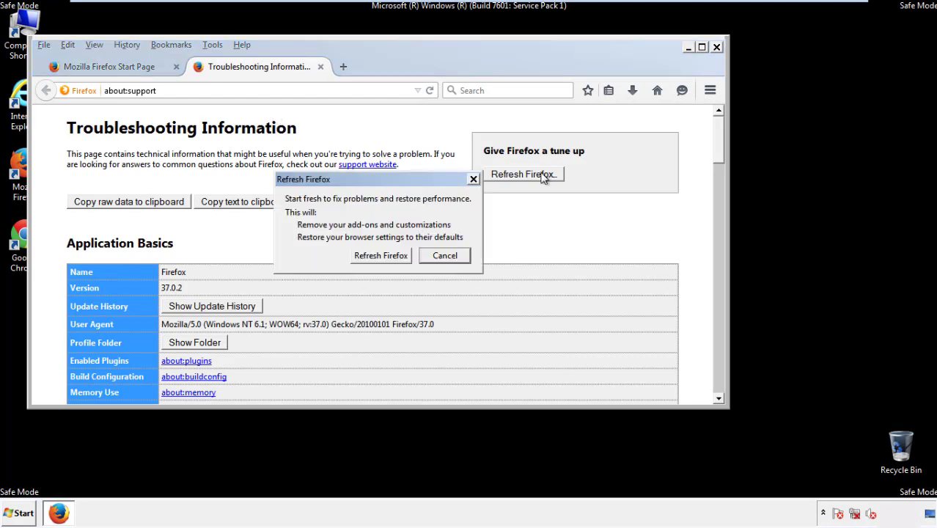
{"action": "left_click", "coordinate": [381, 255]}
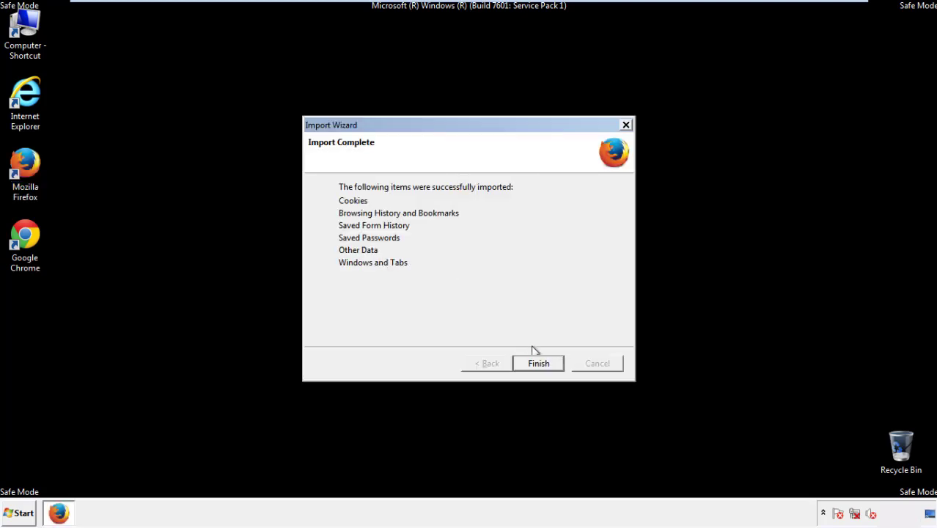
Finish the refresh import, decline the default-browser prompt, and close Firefox.
{"action": "left_click", "coordinate": [539, 365]}
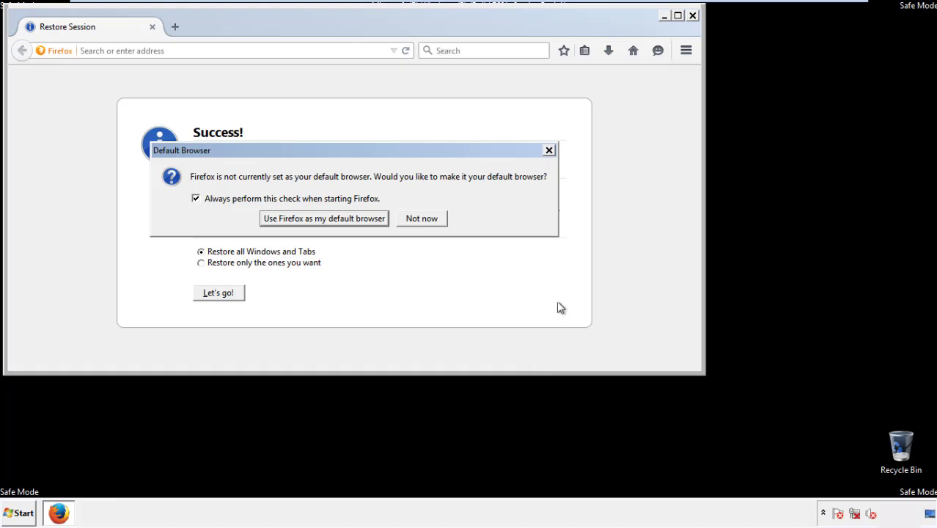
{"action": "left_click", "coordinate": [421, 220]}
{"action": "left_click", "coordinate": [692, 16]}
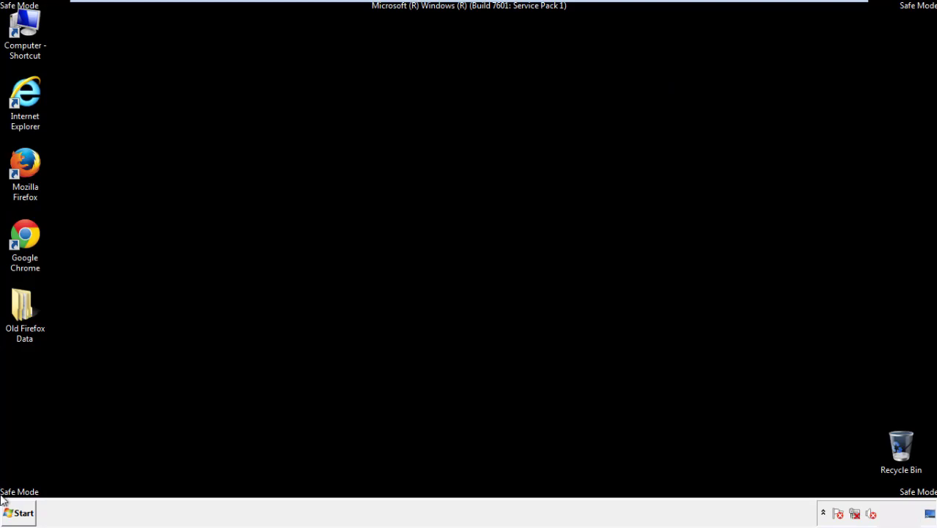
{"action": "left_click", "coordinate": [22, 234]}
Launch Chrome, dismiss the default-browser prompt, and reach Clear browsing data via Settings' History.
{"action": "double_click", "coordinate": [22, 233]}
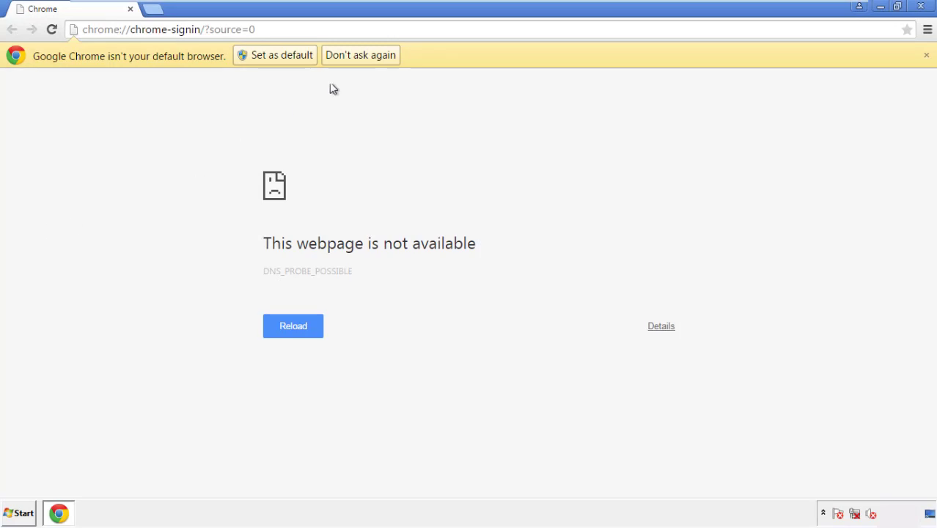
{"action": "left_click", "coordinate": [361, 55]}
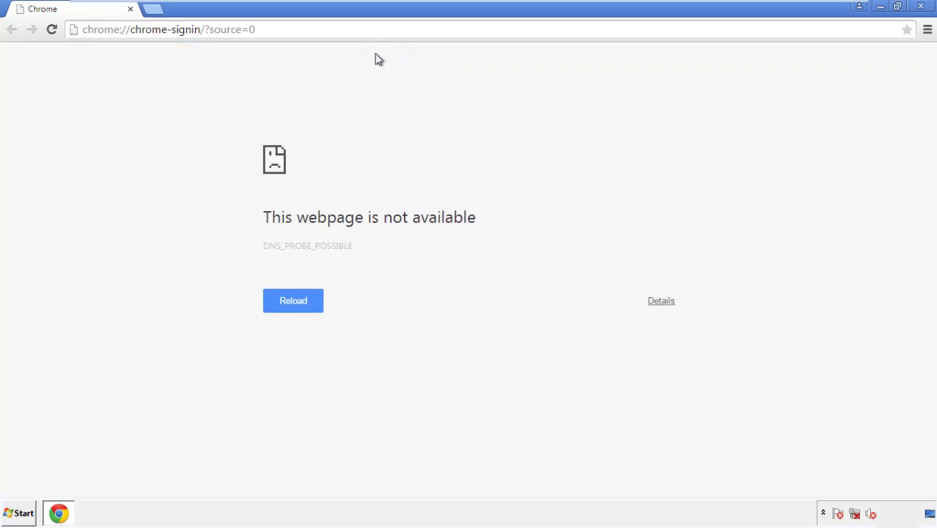
{"action": "left_click", "coordinate": [928, 31]}
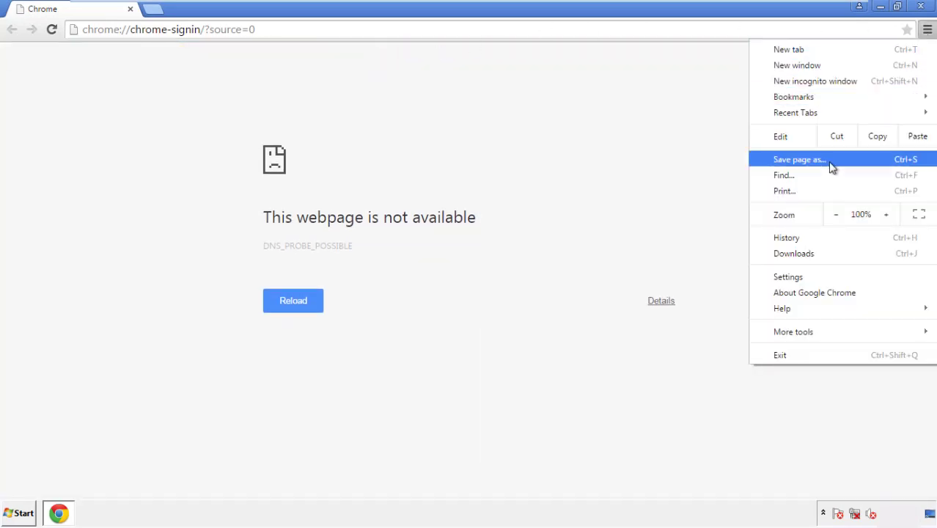
{"action": "left_click", "coordinate": [790, 276]}
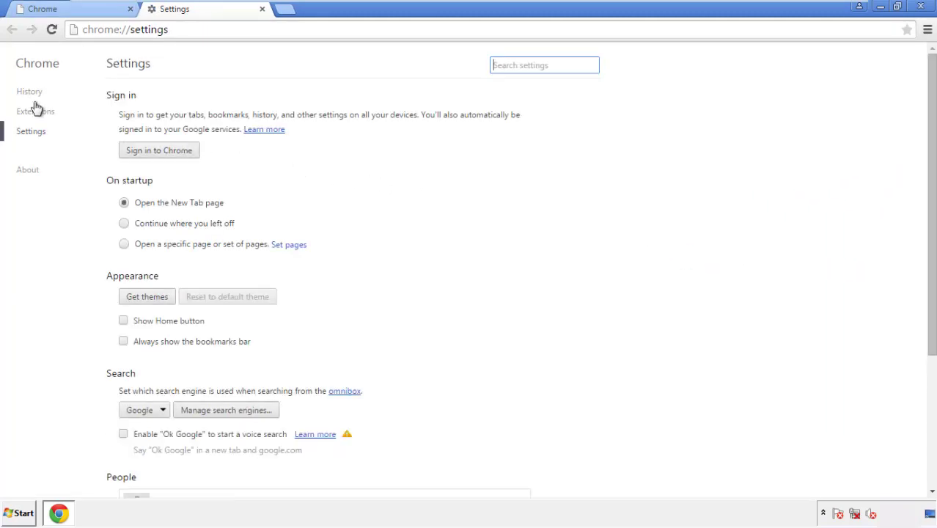
{"action": "left_click", "coordinate": [33, 93]}
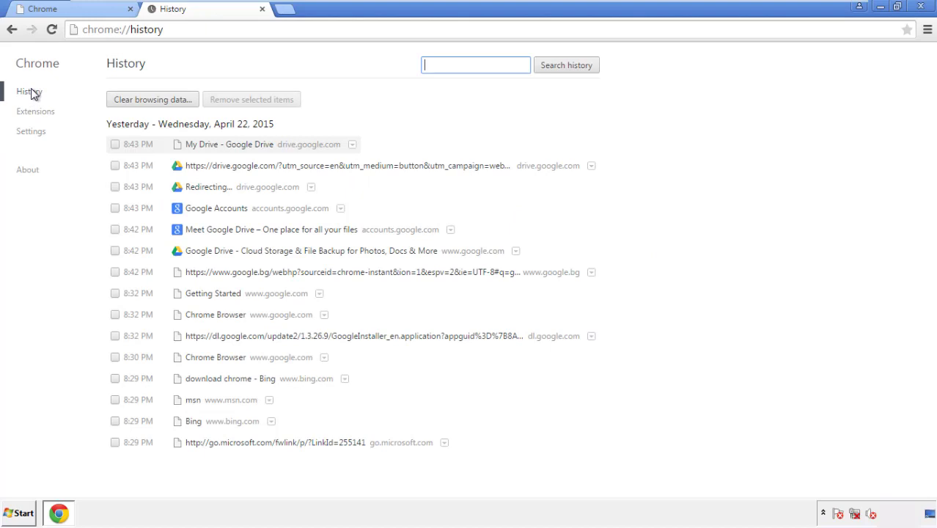
{"action": "left_click", "coordinate": [141, 101]}
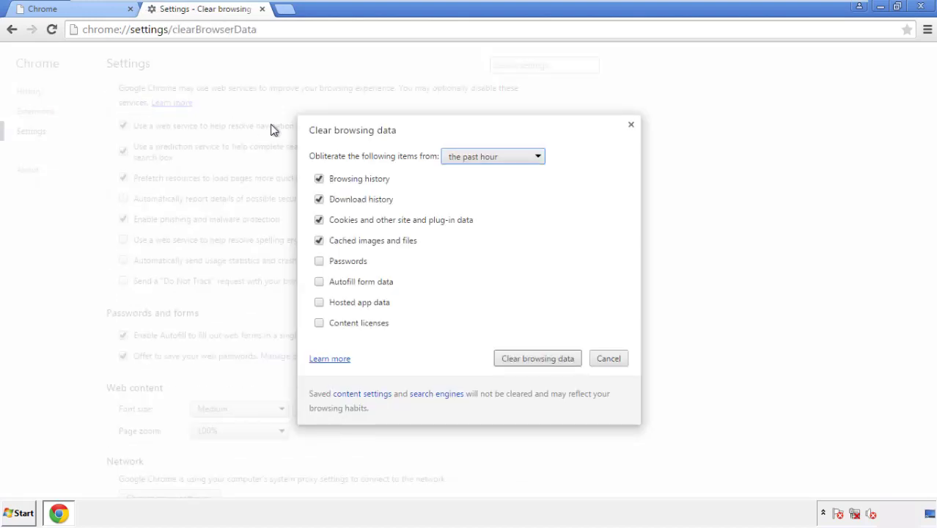
Clear Chrome browsing data from the beginning of time, including autofill form data.
{"action": "left_click", "coordinate": [471, 158]}
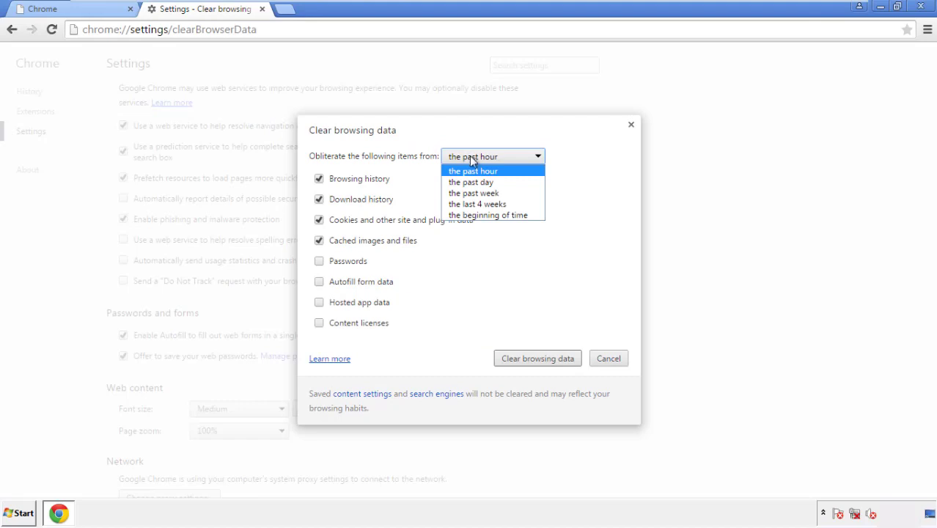
{"action": "left_click", "coordinate": [469, 216]}
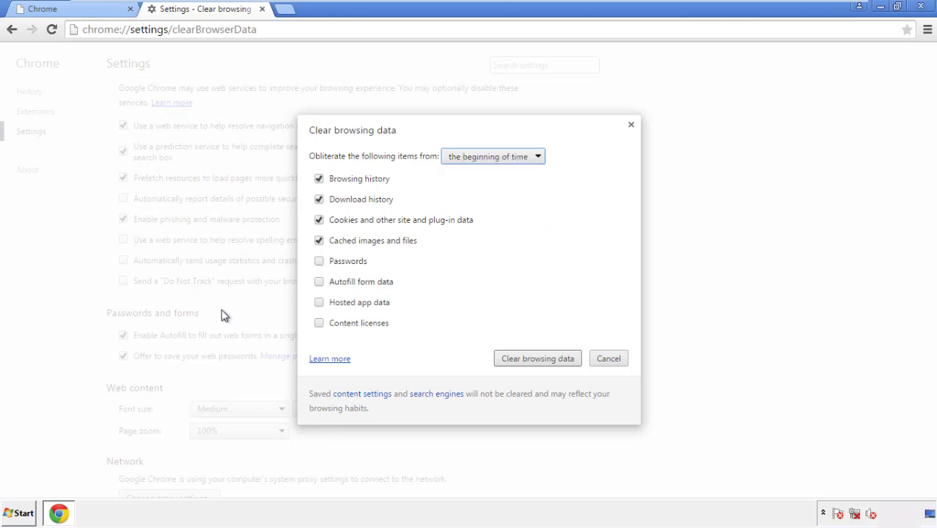
{"action": "left_click", "coordinate": [326, 285]}
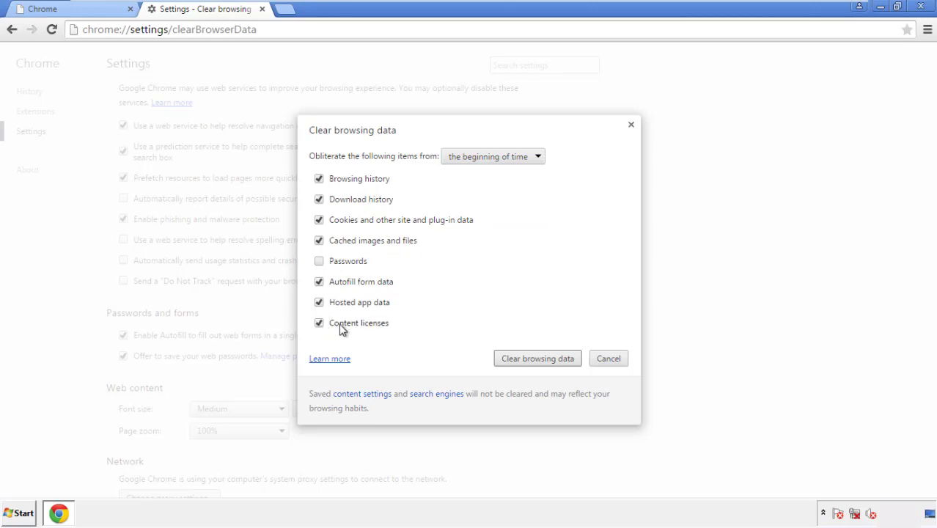
{"action": "left_click", "coordinate": [524, 361]}
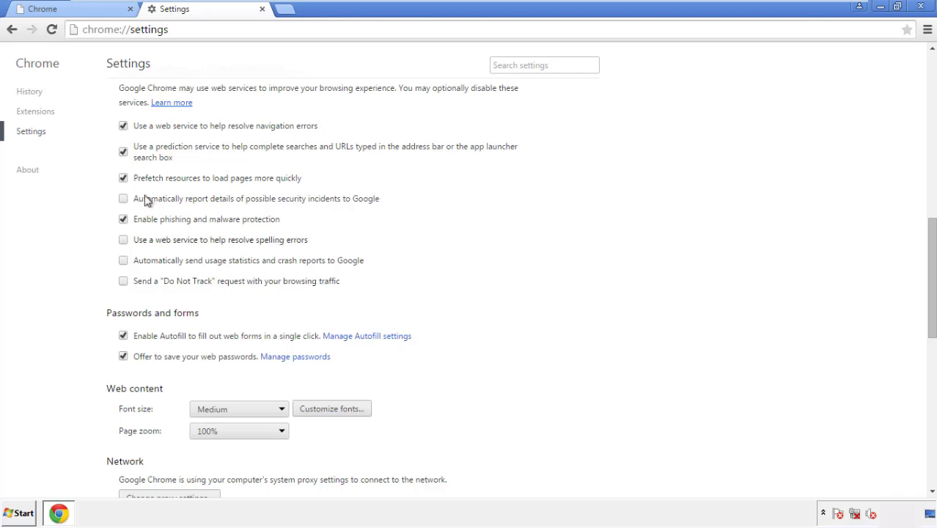
Reset Chrome's settings to their original defaults and close Chrome.
{"action": "left_click_drag", "start_coordinate": [931, 233], "coordinate": [928, 393]}
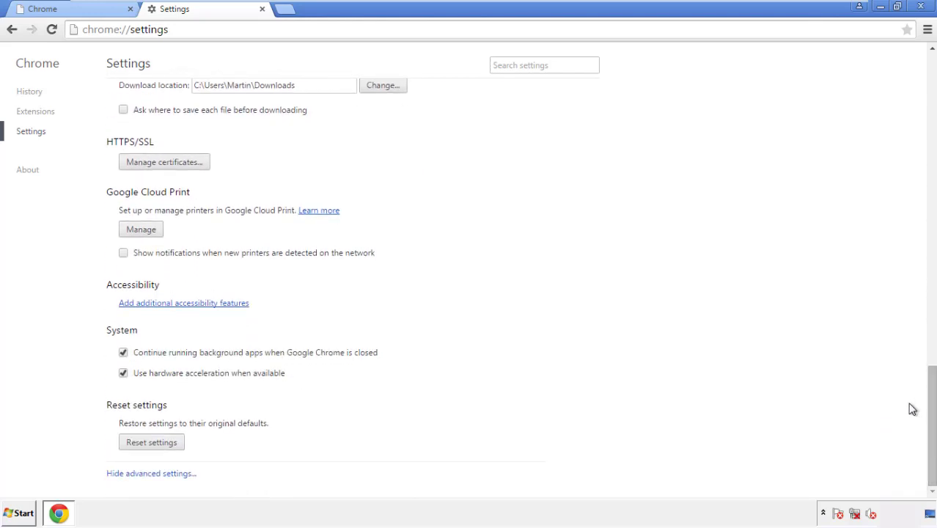
{"action": "left_click", "coordinate": [151, 442]}
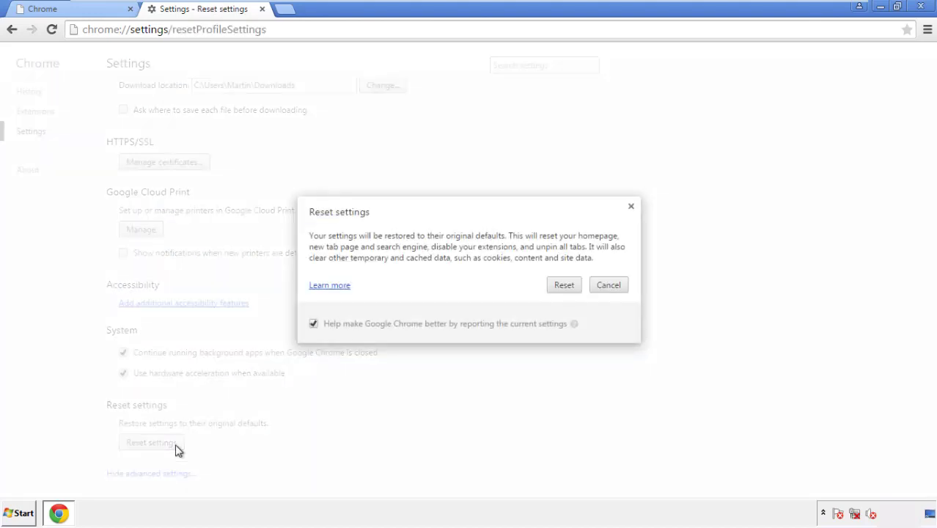
{"action": "left_click", "coordinate": [565, 285]}
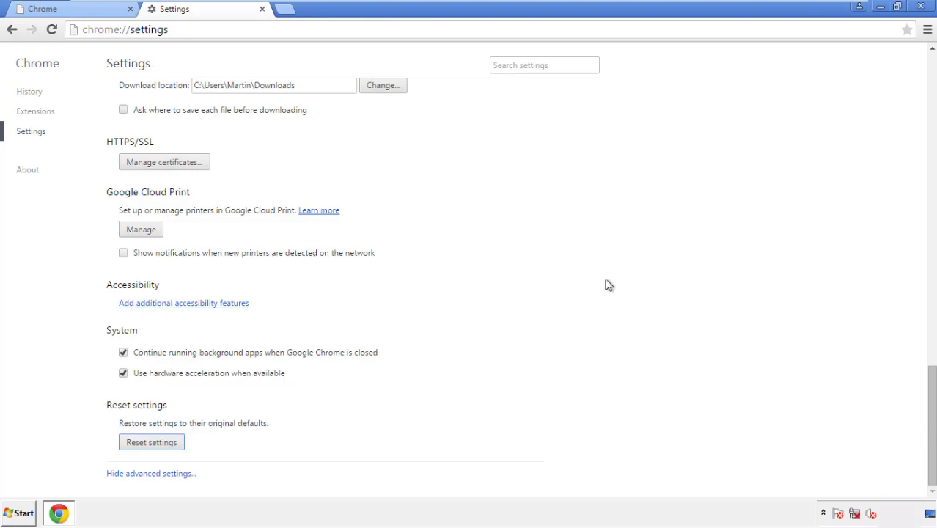
{"action": "left_click", "coordinate": [920, 6]}
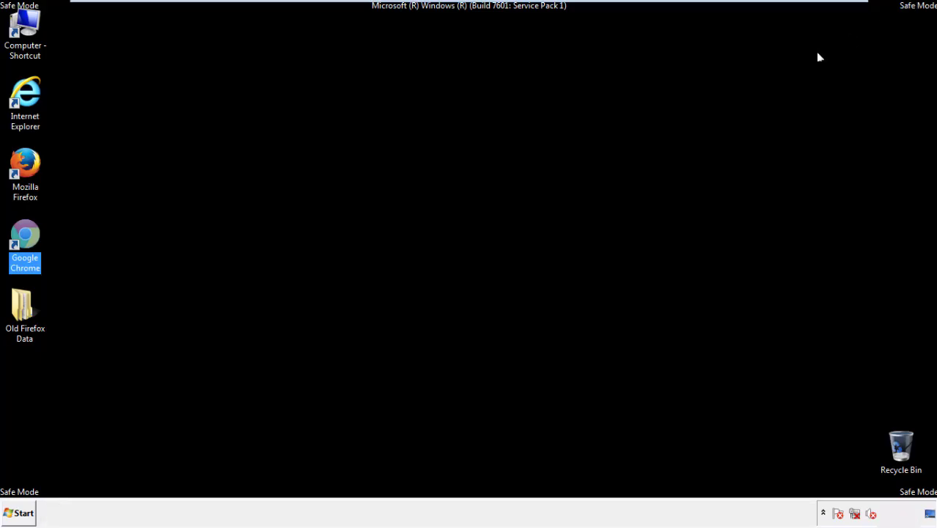
Remove the Search Mine extension from Firefox's Add-ons Manager, then close Firefox.
{"action": "left_click", "coordinate": [505, 237]}
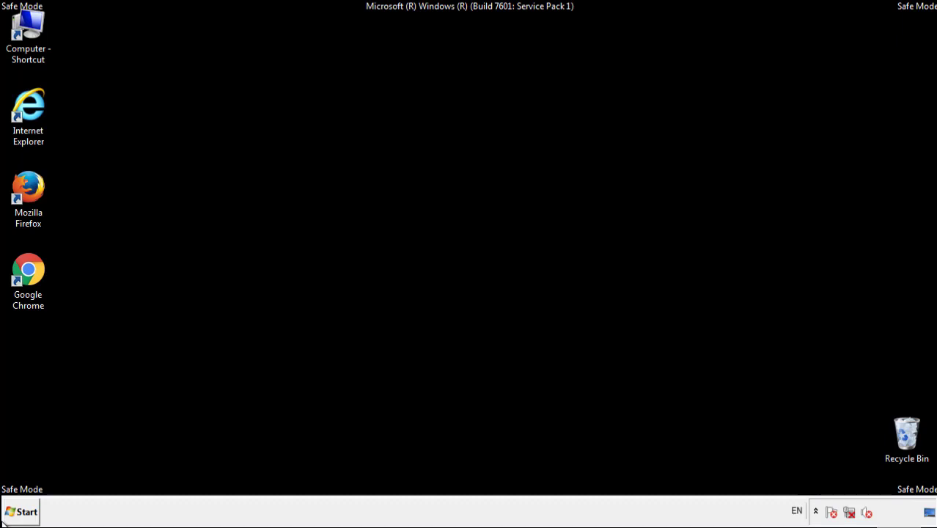
{"action": "double_click", "coordinate": [36, 182]}
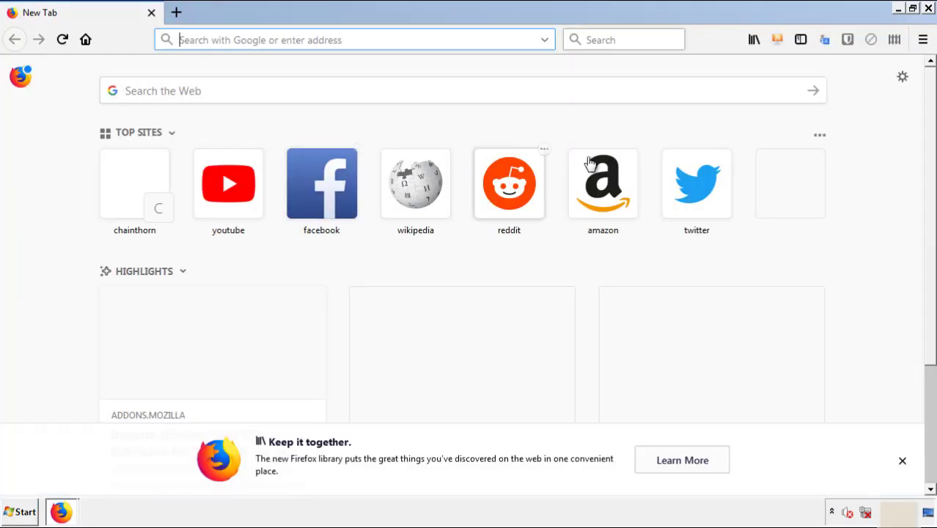
{"action": "left_click", "coordinate": [922, 39]}
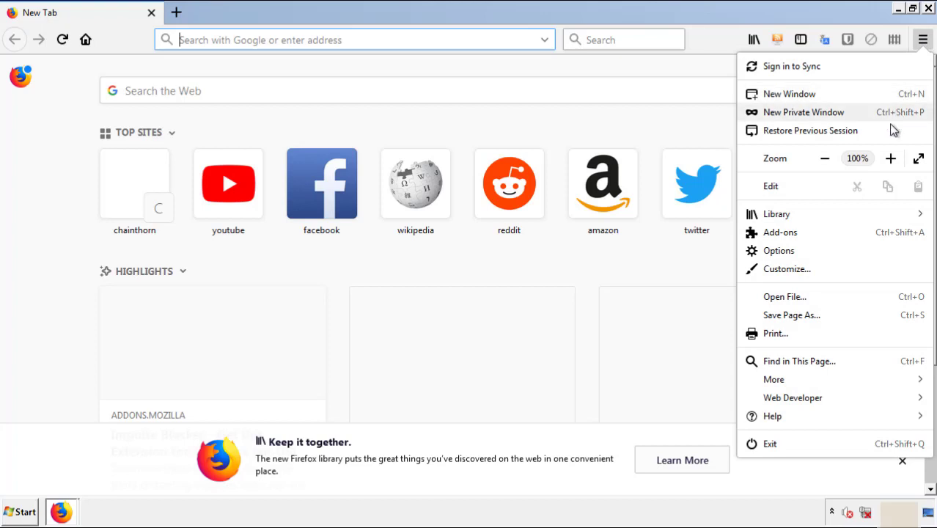
{"action": "left_click", "coordinate": [864, 240]}
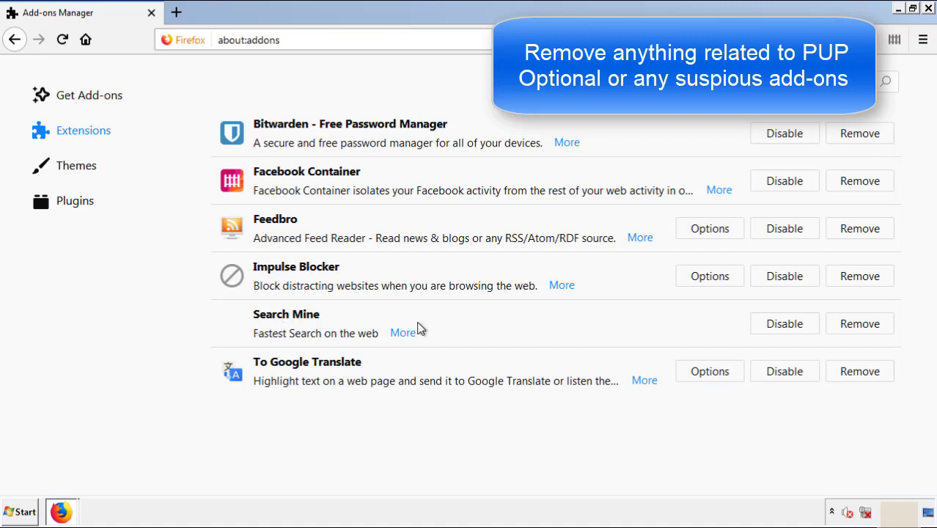
{"action": "left_click", "coordinate": [855, 325]}
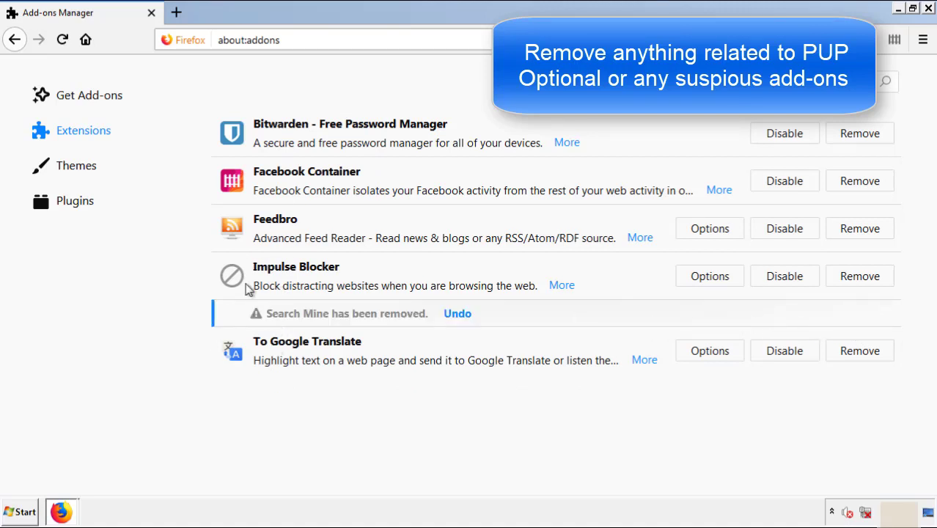
{"action": "left_click", "coordinate": [928, 10]}
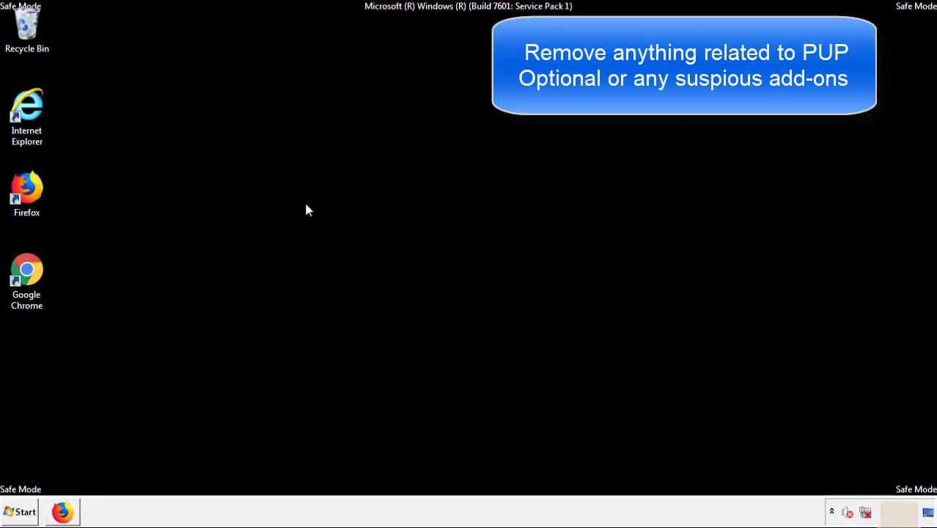
Remove and confirm deletion of the Search Mine extension on Chrome's Extensions page.
{"action": "double_click", "coordinate": [26, 286]}
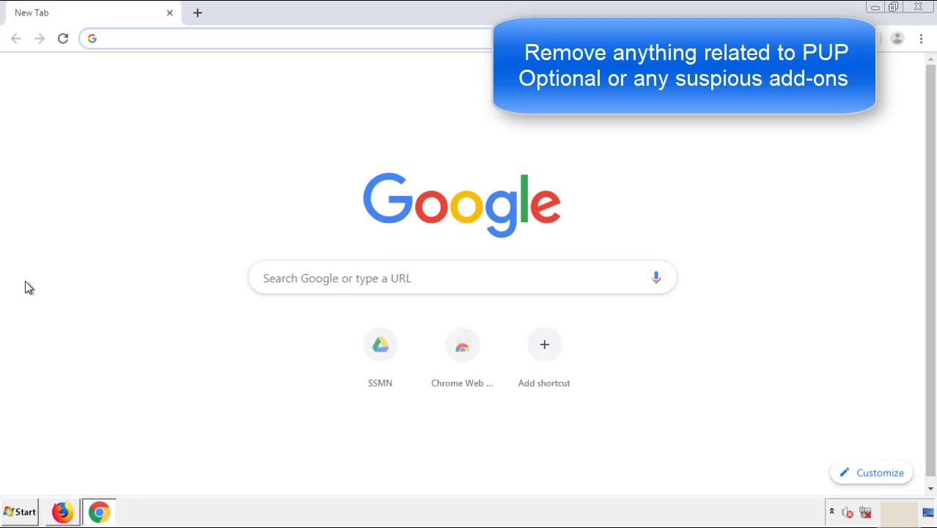
{"action": "left_click", "coordinate": [920, 38]}
{"action": "mouse_move", "coordinate": [840, 255]}
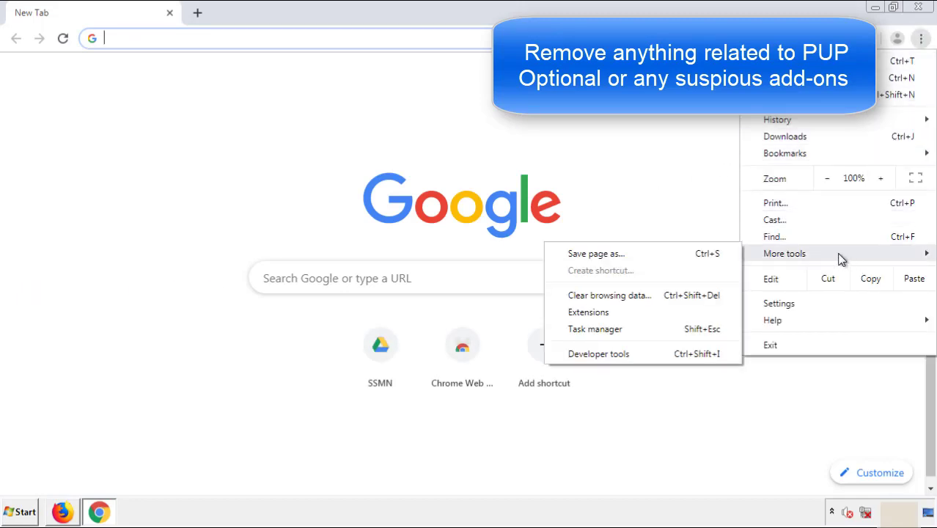
{"action": "left_click", "coordinate": [594, 311]}
{"action": "scroll", "coordinate": [266, 245], "scroll_direction": "down", "scroll_amount": 10}
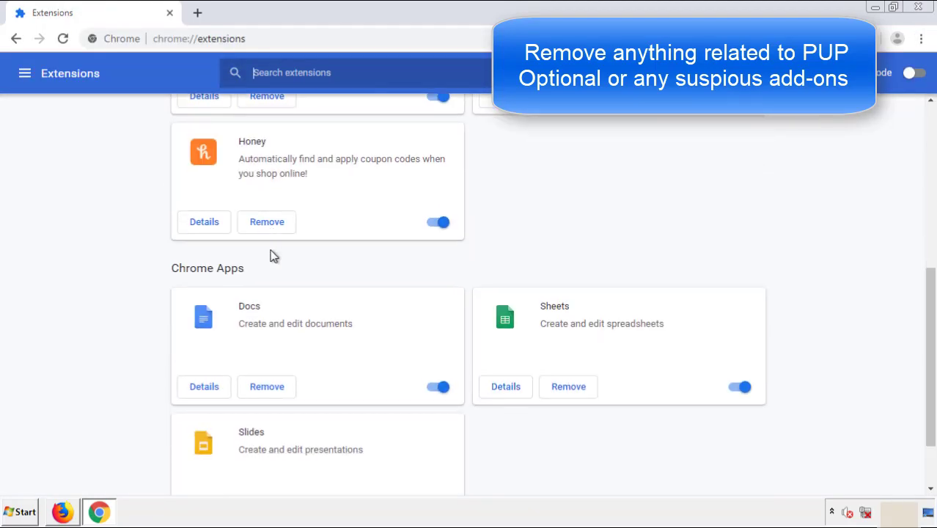
{"action": "scroll", "coordinate": [356, 267], "scroll_direction": "up", "scroll_amount": 10}
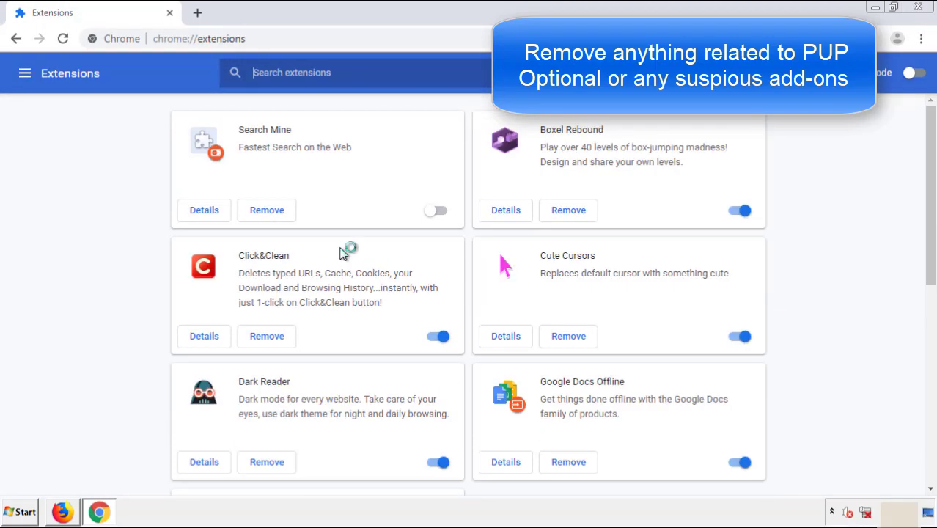
{"action": "left_click", "coordinate": [263, 214]}
{"action": "left_click", "coordinate": [526, 121]}
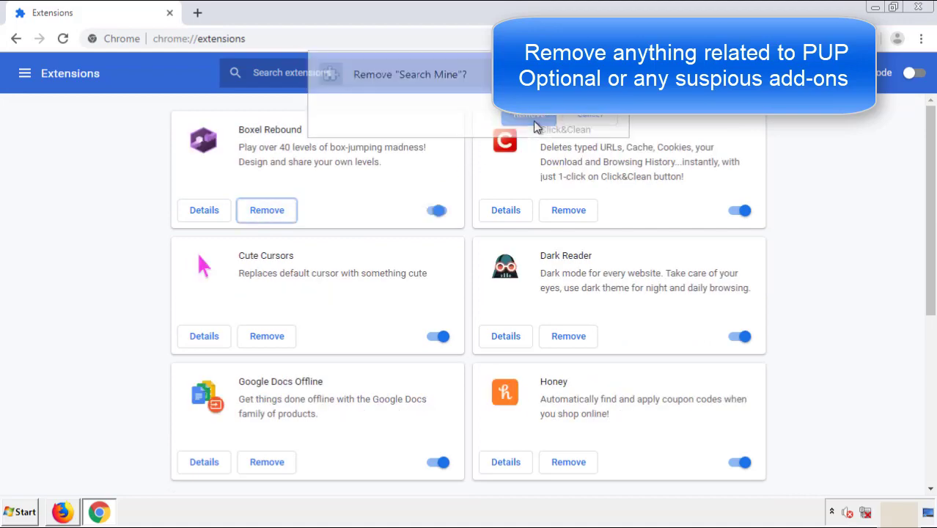
Close Google Chrome and restart the PC from the Start menu's Shut down options.
{"action": "left_click", "coordinate": [925, 9]}
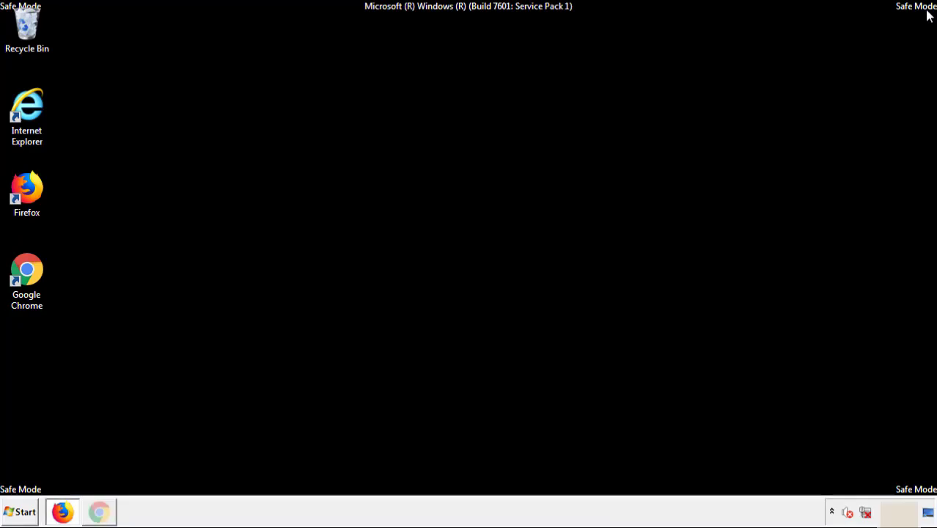
{"action": "left_click", "coordinate": [24, 515]}
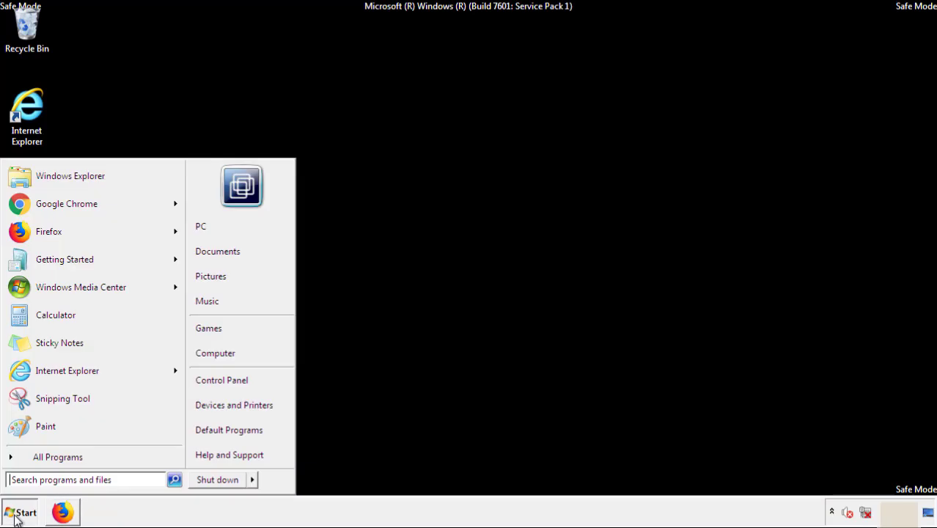
{"action": "mouse_move", "coordinate": [255, 480]}
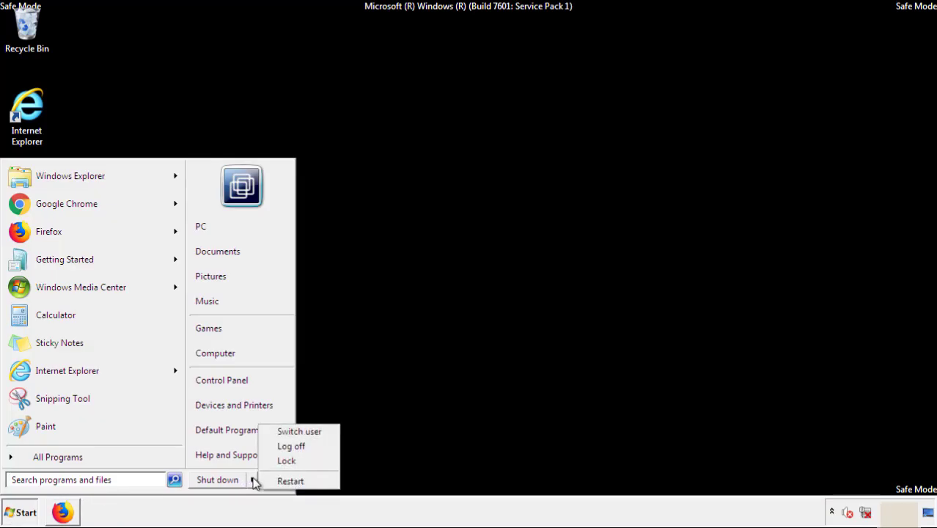
{"action": "left_click", "coordinate": [291, 481]}
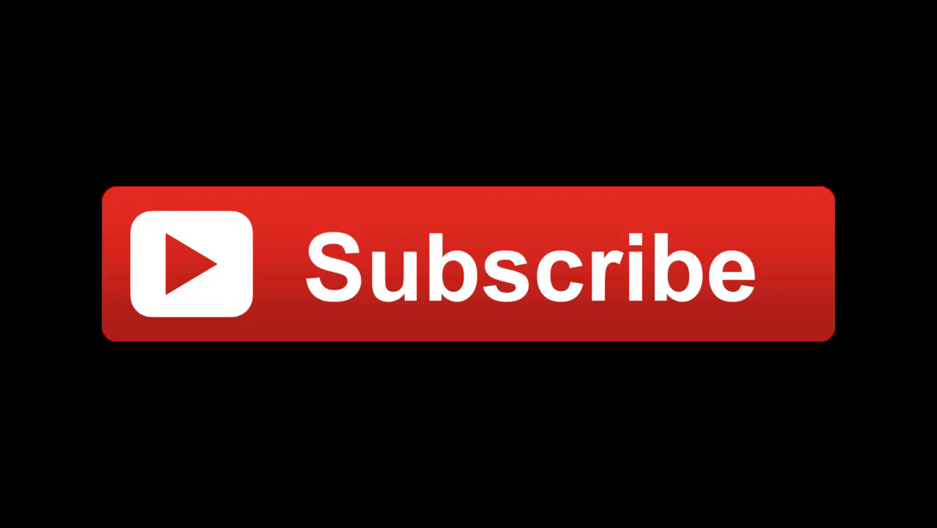